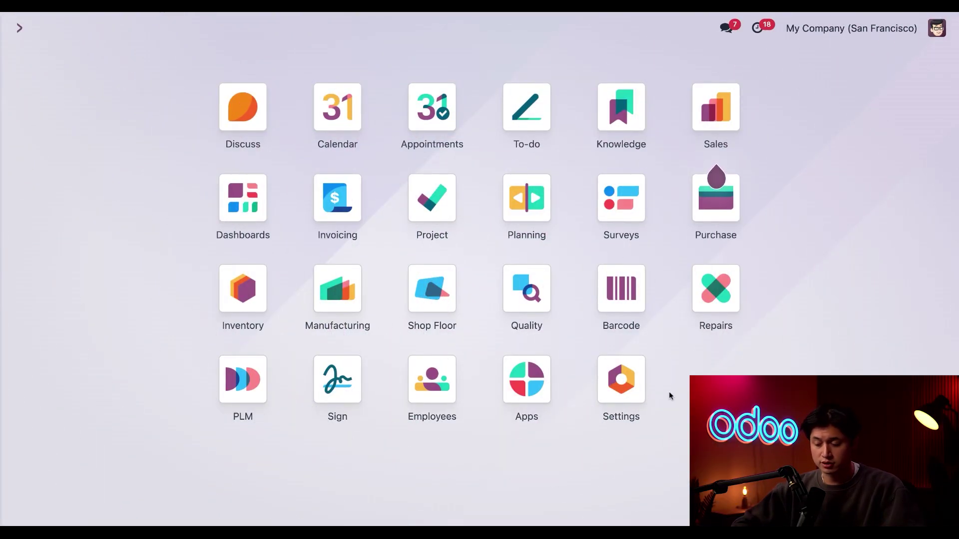
Show the Inventory settings' Barcode section, with Barcode Scanner on Default Nomenclature
left_click(630, 390)
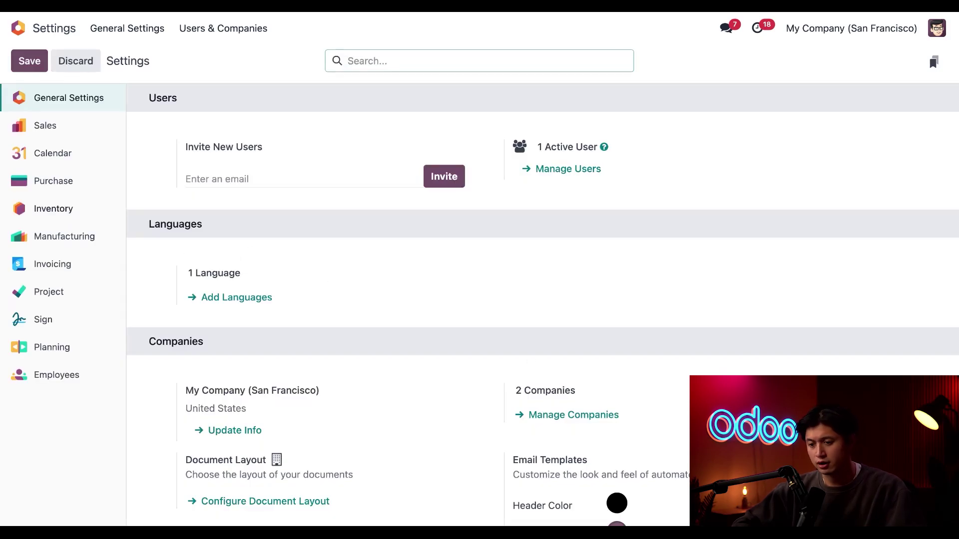
left_click(53, 208)
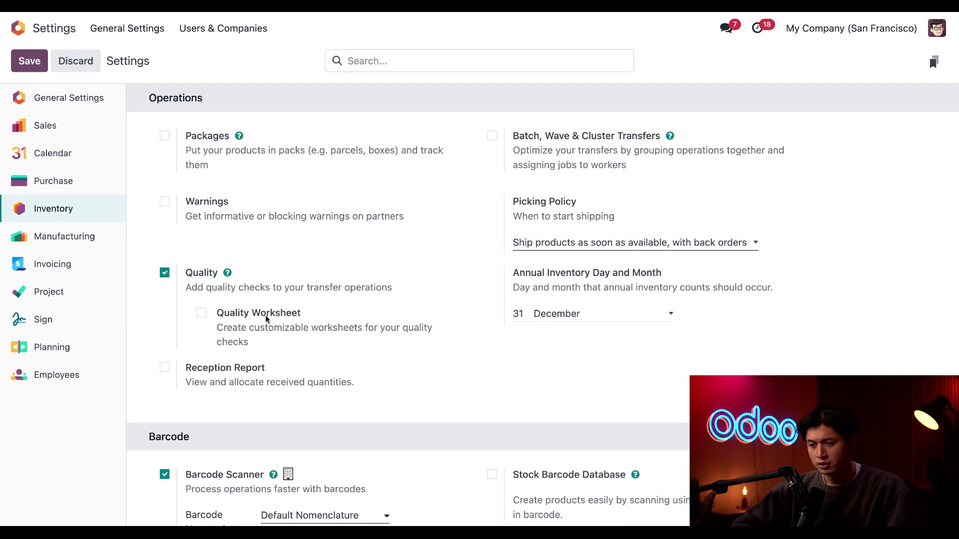
scroll(295, 337, "down", 5)
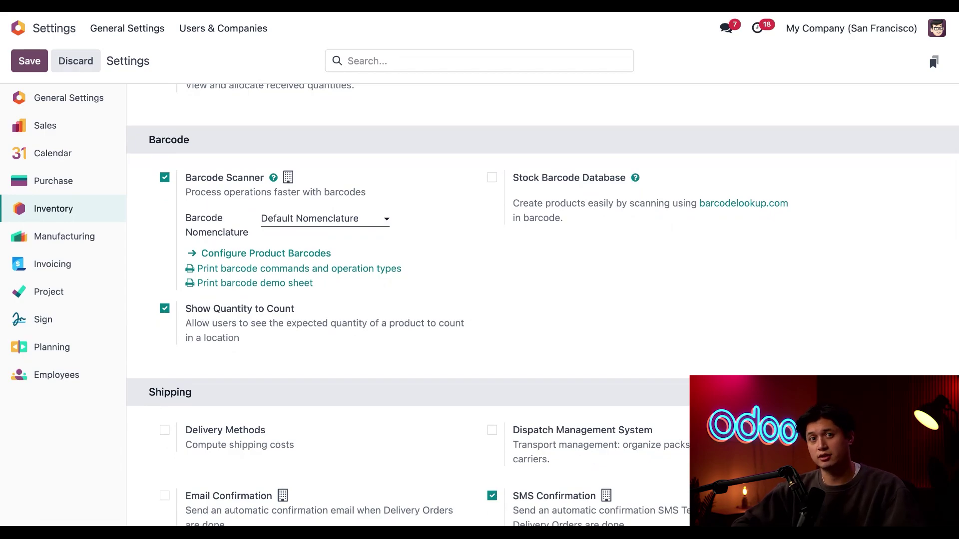
Display the Product Barcodes list of 105 products with their references and barcodes
left_click(229, 255)
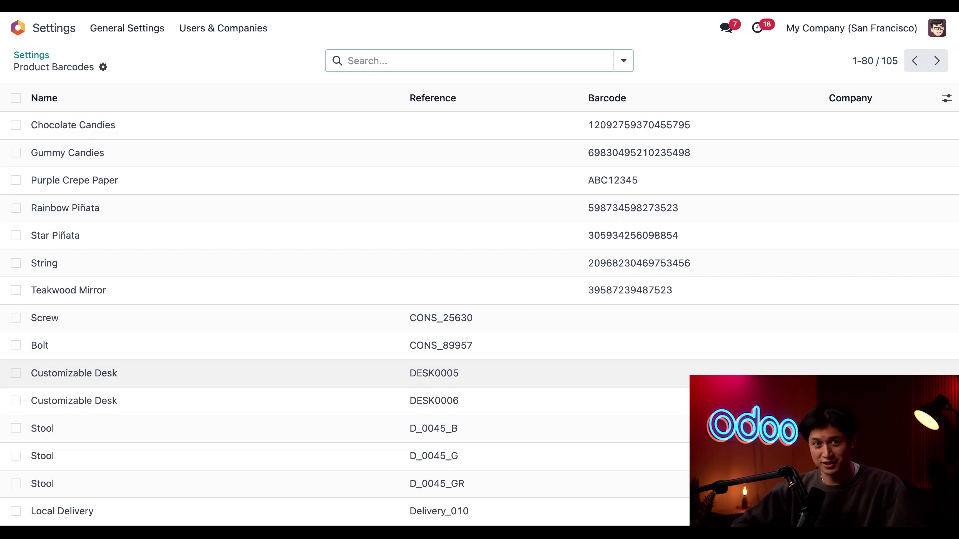
Return to the home menu and launch the Barcode app's main scanner screen
left_click(33, 28)
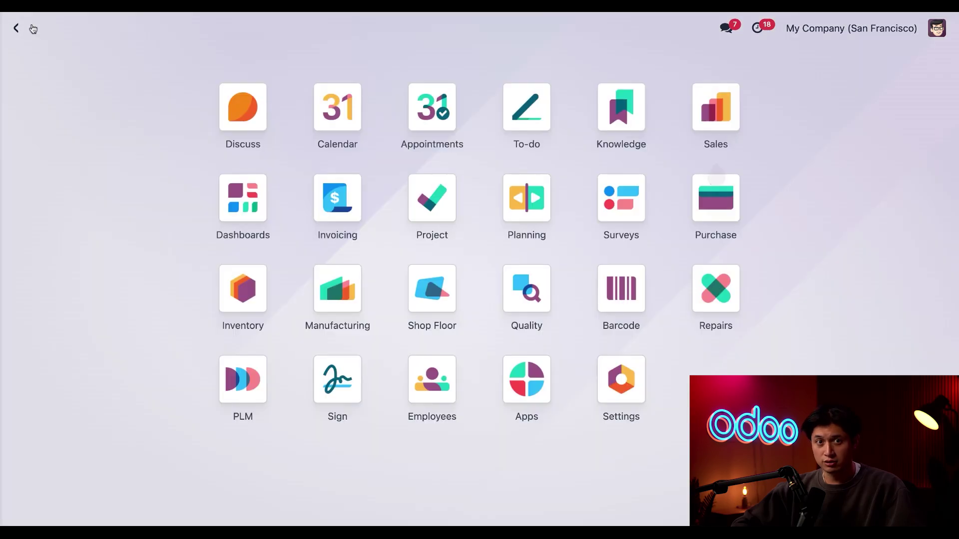
left_click(639, 311)
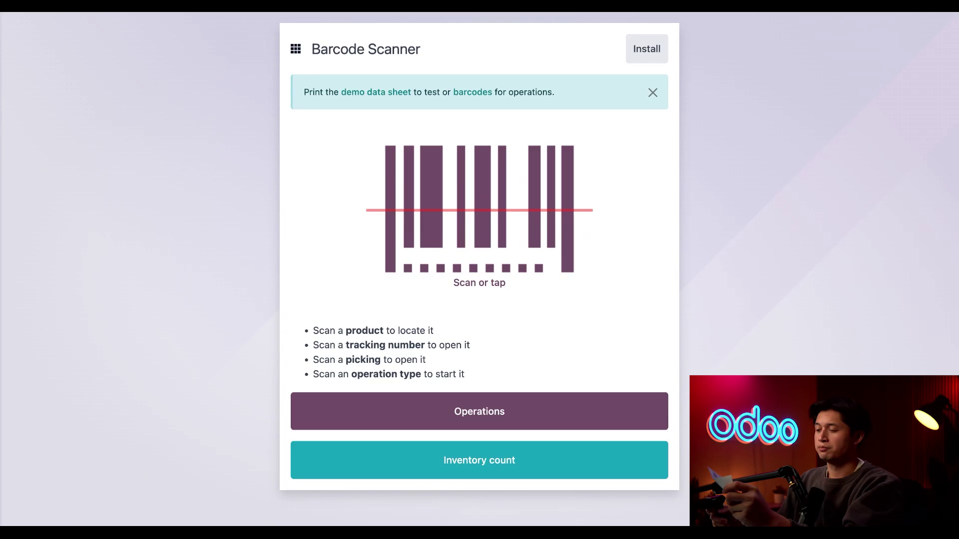
Scan WH/MO/00038 and review its components: Star Piñata 1/1, Chocolate Candies 30/30, Gold Tinfoil 10/10
type("WH/MO/00038")
key("Return")
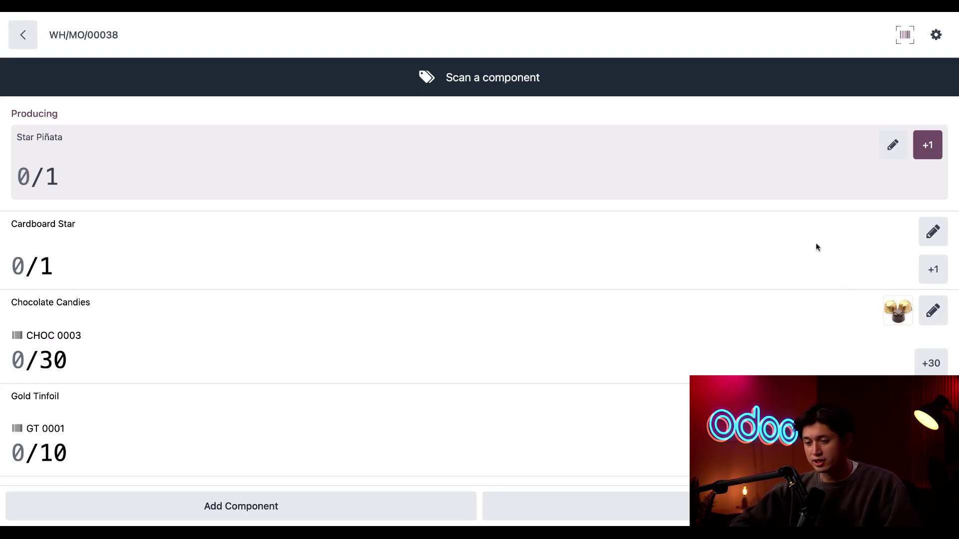
scroll(816, 247, "down", 1)
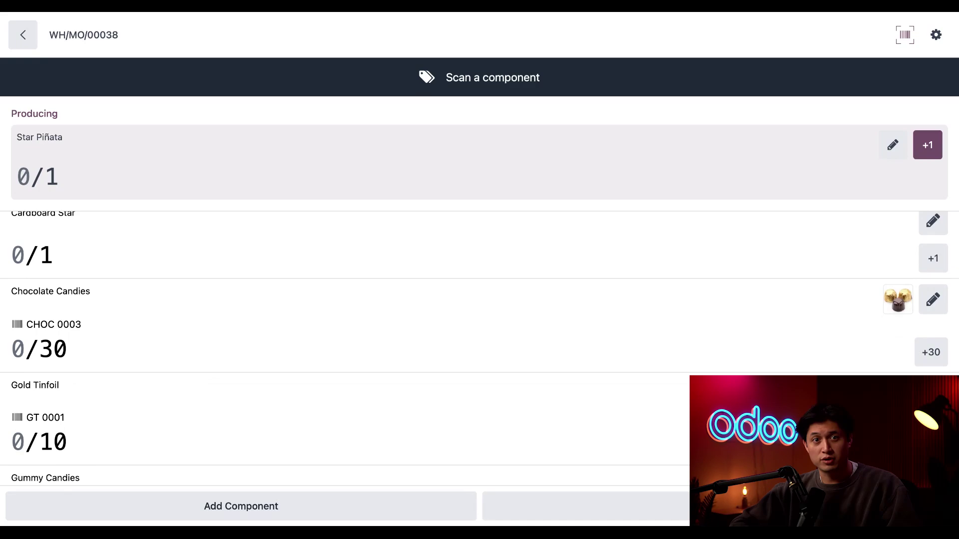
scroll(480, 347, "up", 1)
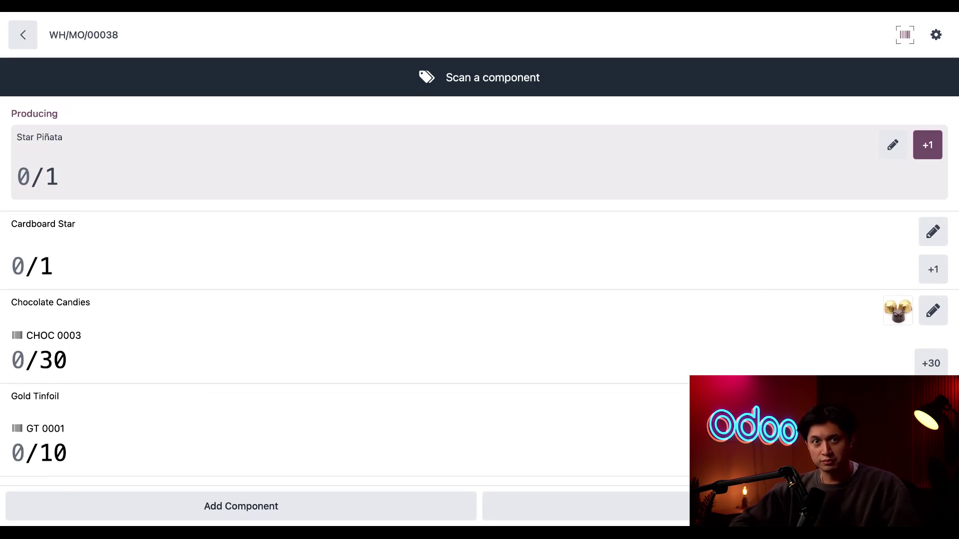
scroll(399, 283, "down", 4)
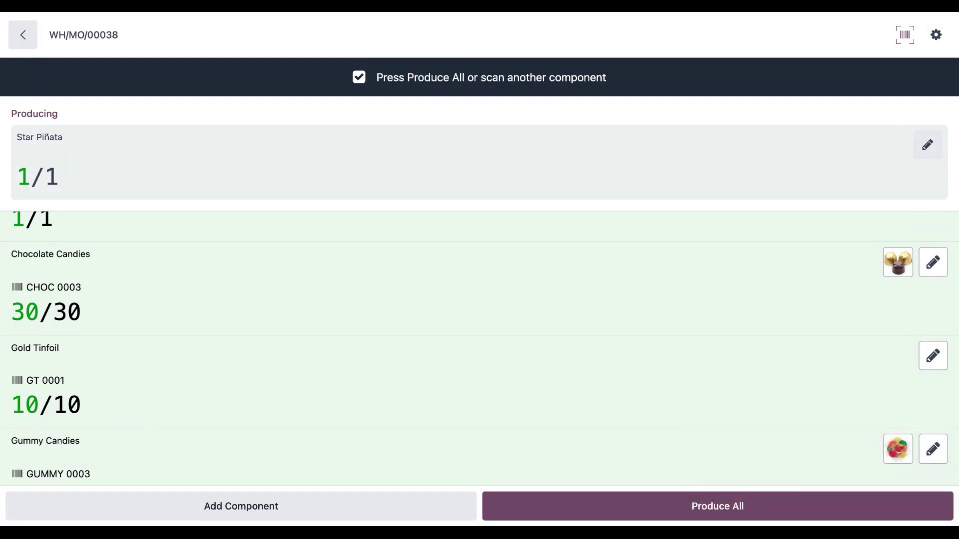
Produce all on WH/MO/00038, then review Rainbow Piñata order WH/MO/00037's components at 0/1
left_click(691, 515)
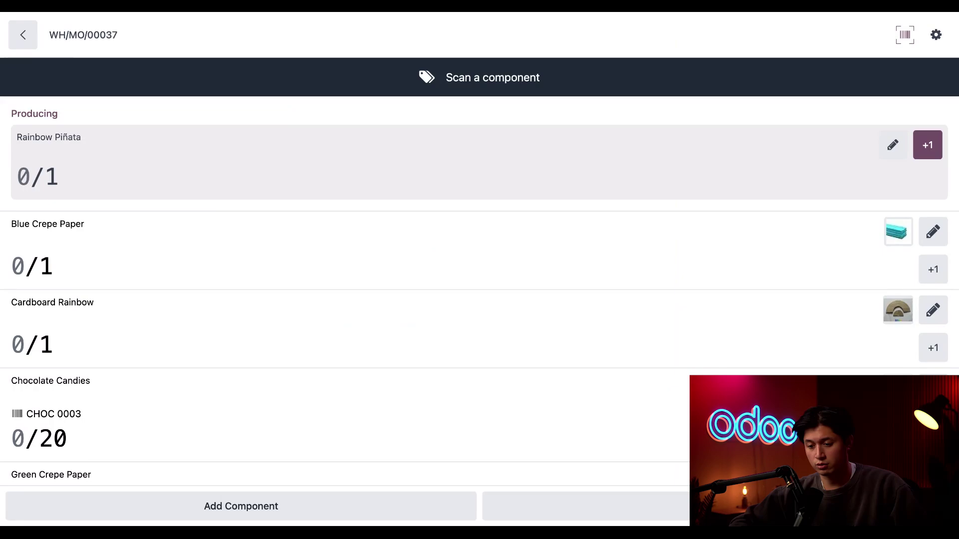
scroll(628, 336, "down", 8)
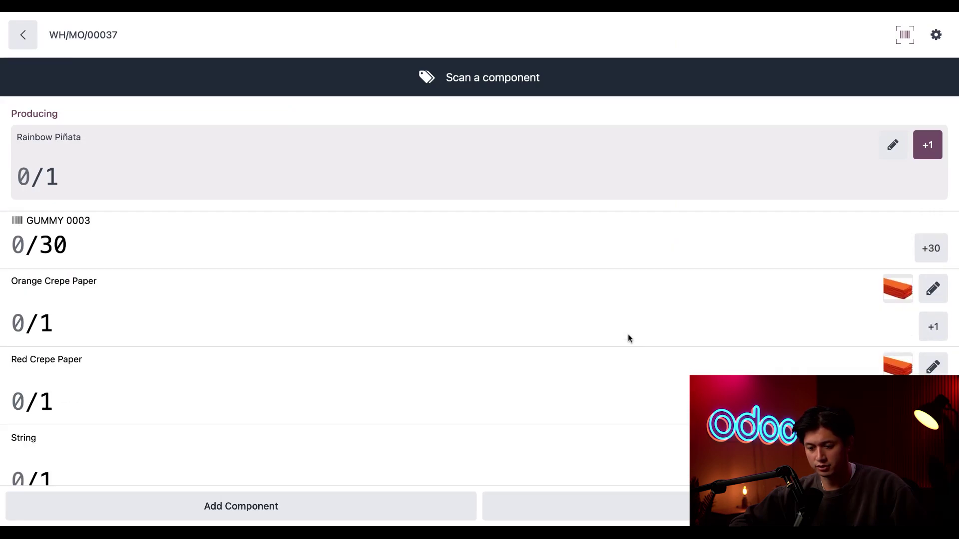
scroll(628, 334, "down", 2)
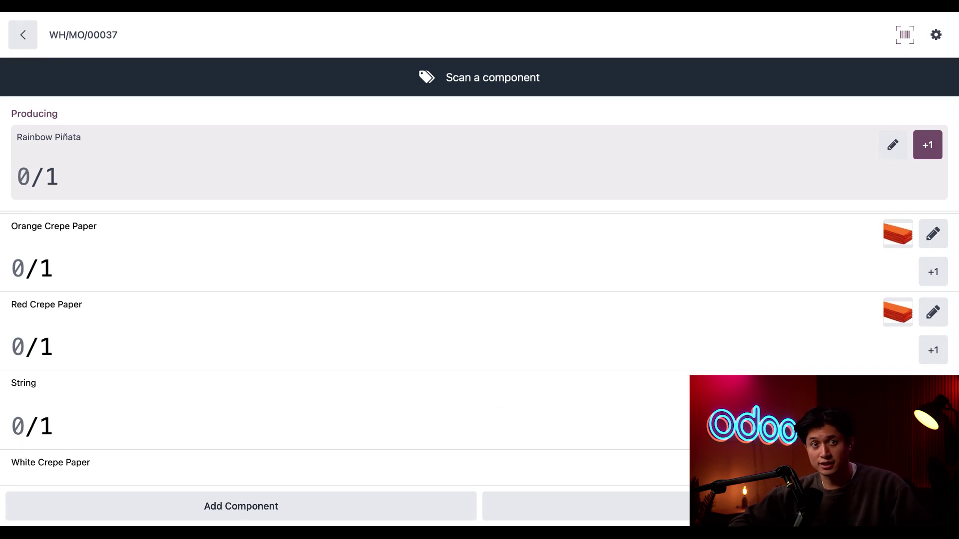
Show the String component's quantity editor on WH/MO/00037, still at 0.00
left_click(454, 402)
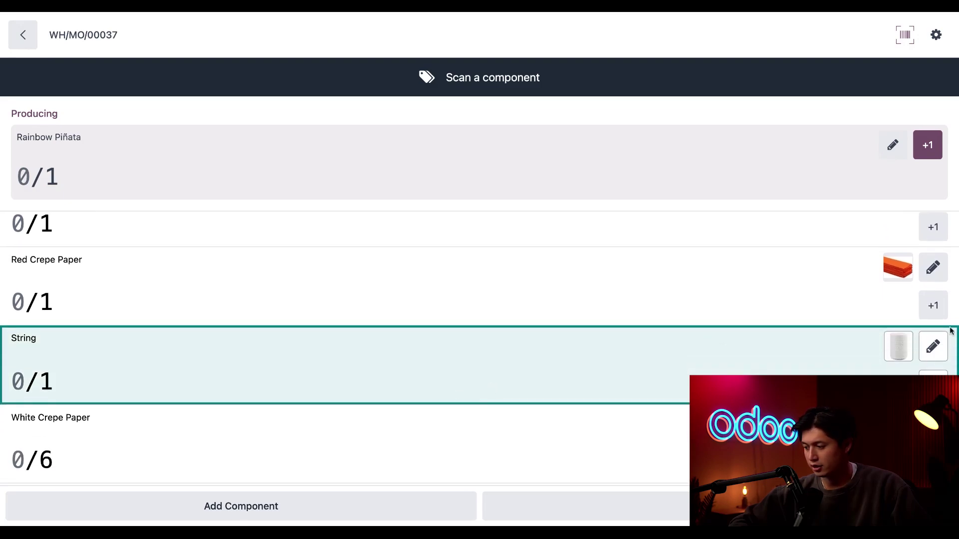
left_click(934, 348)
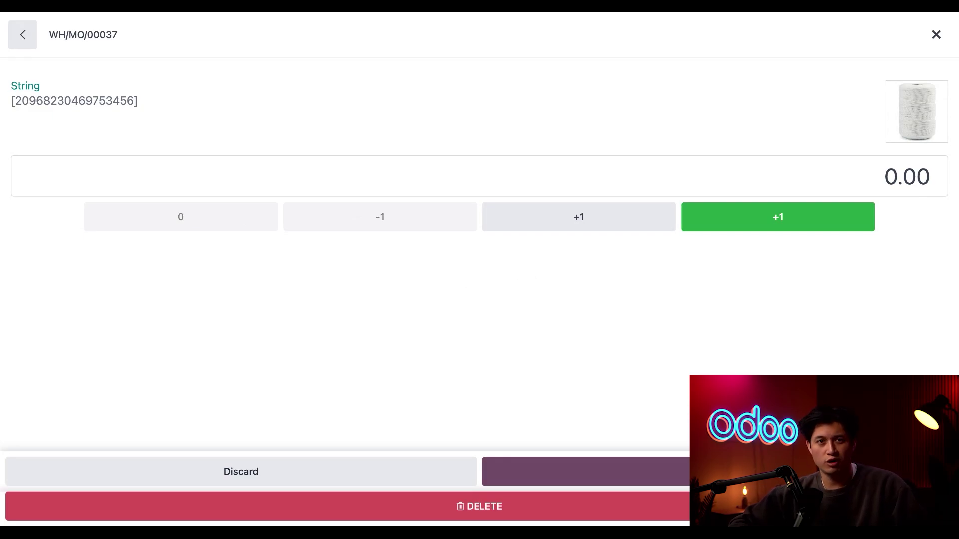
Go back to WH/MO/00037's component list so String gets recorded as 1/1
left_click(23, 35)
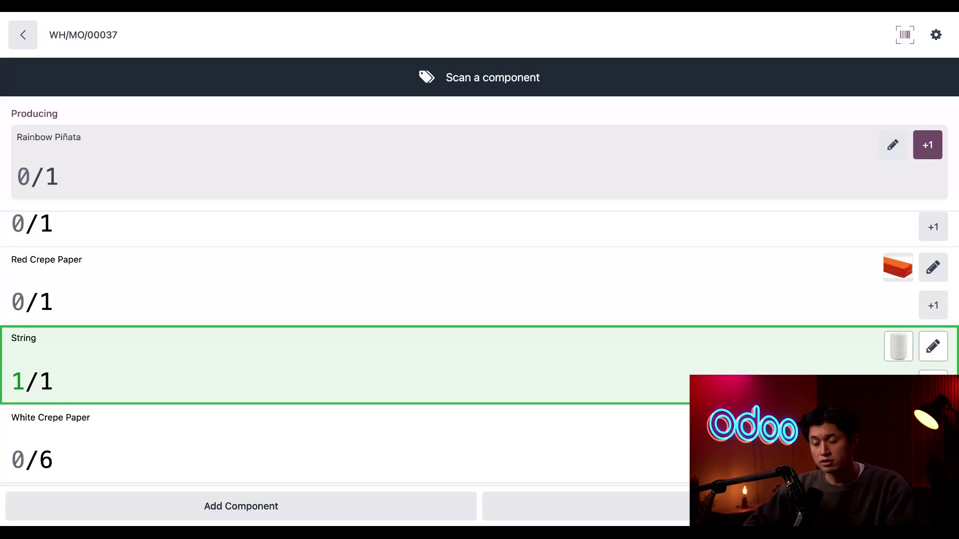
Scroll up to Gummy Candies so it takes lot GUMMY 0003, still at 0/30
scroll(479, 348, "up", 5)
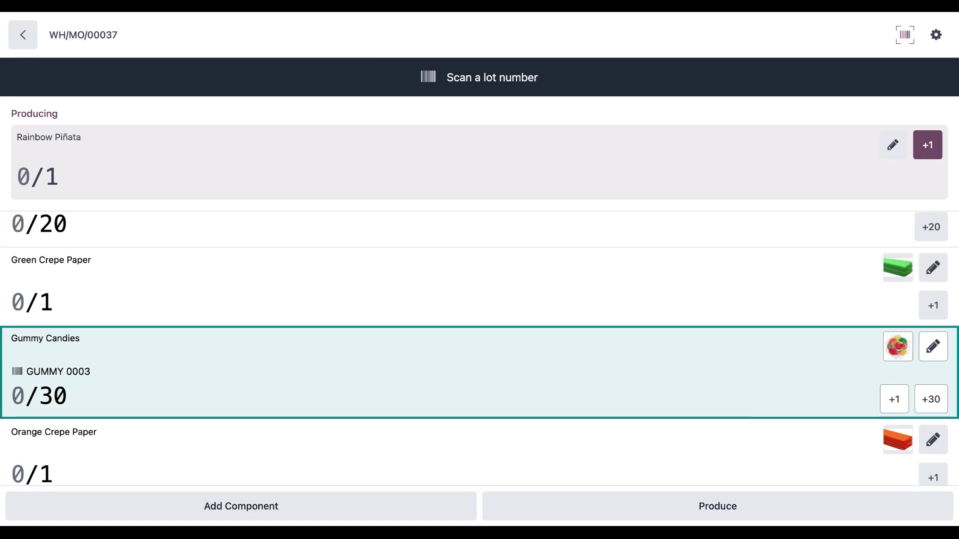
Set the Gummy Candies quantity from lot GUMMY 0003 to 30 and confirm
left_click(933, 348)
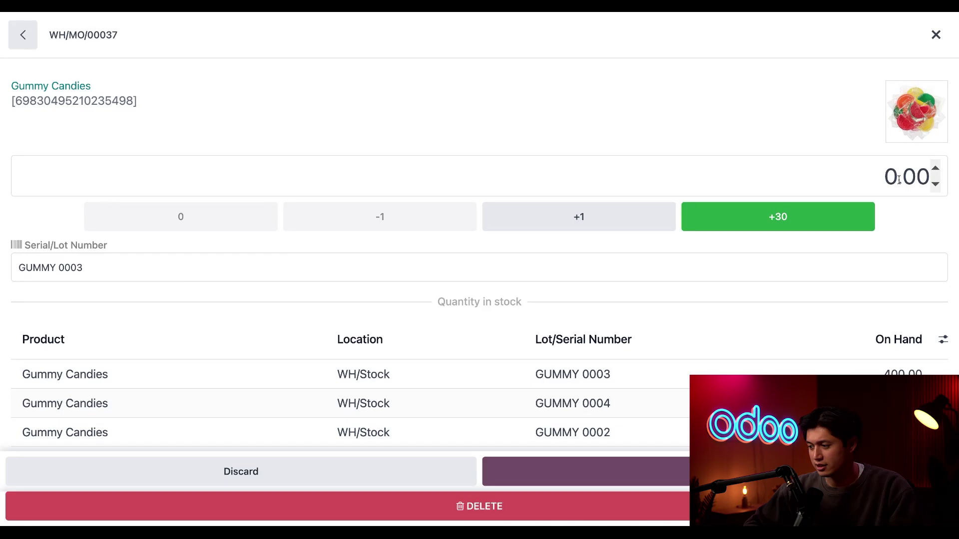
left_click(914, 175)
type("30")
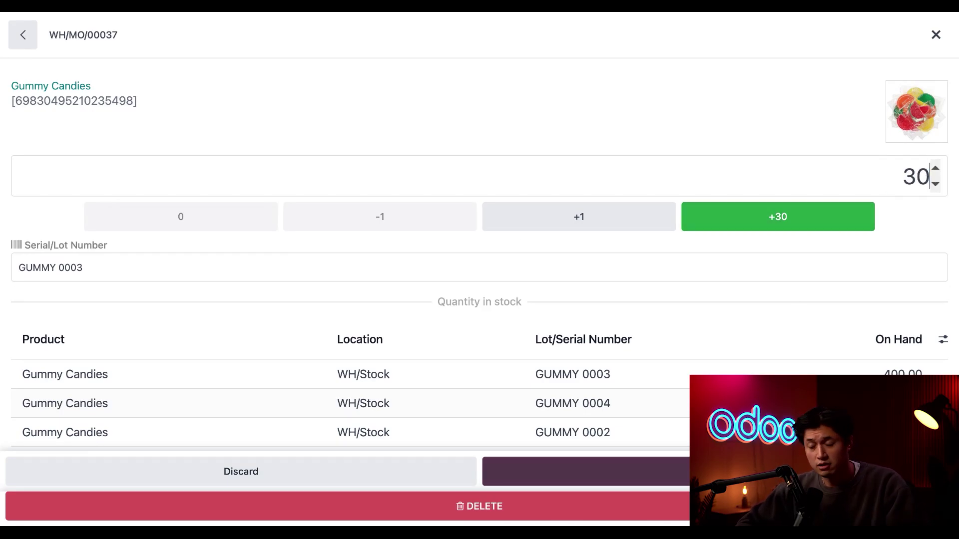
left_click(803, 472)
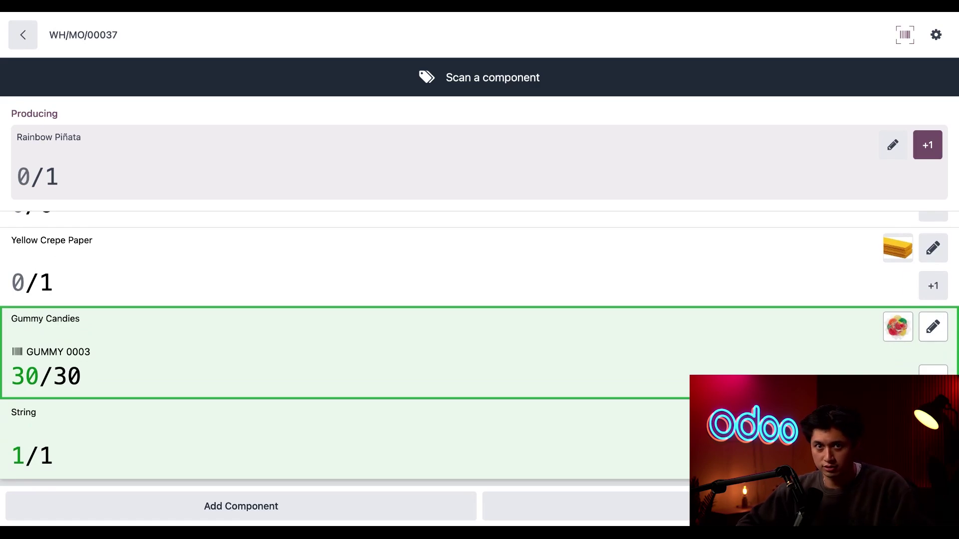
Scroll up the WH/MO/00037 list so Chocolate Candies reads 20/20 from lot CHOC 0003
scroll(480, 340, "up", 1)
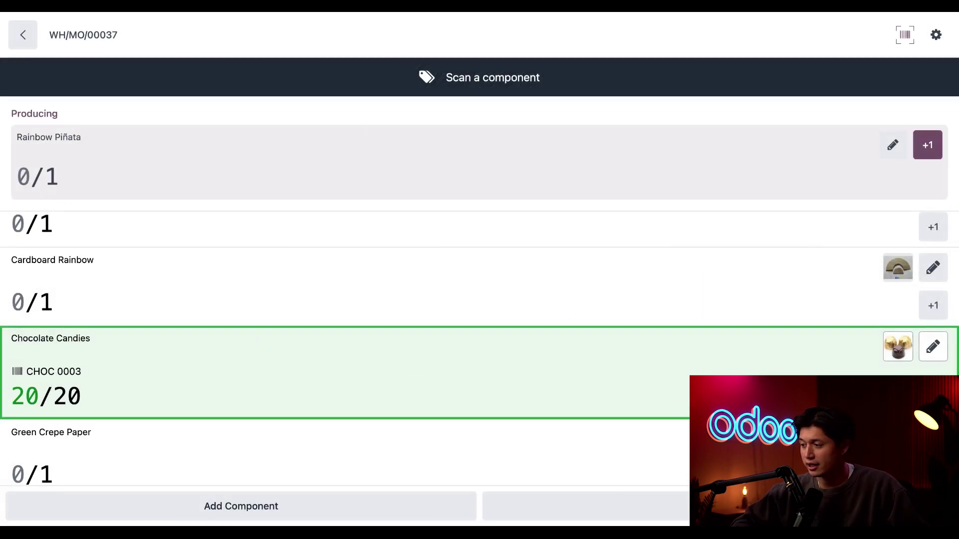
Scrap 3 Chocolate Candies from lot CHOC 0003 using the order's Scrap option
left_click(936, 50)
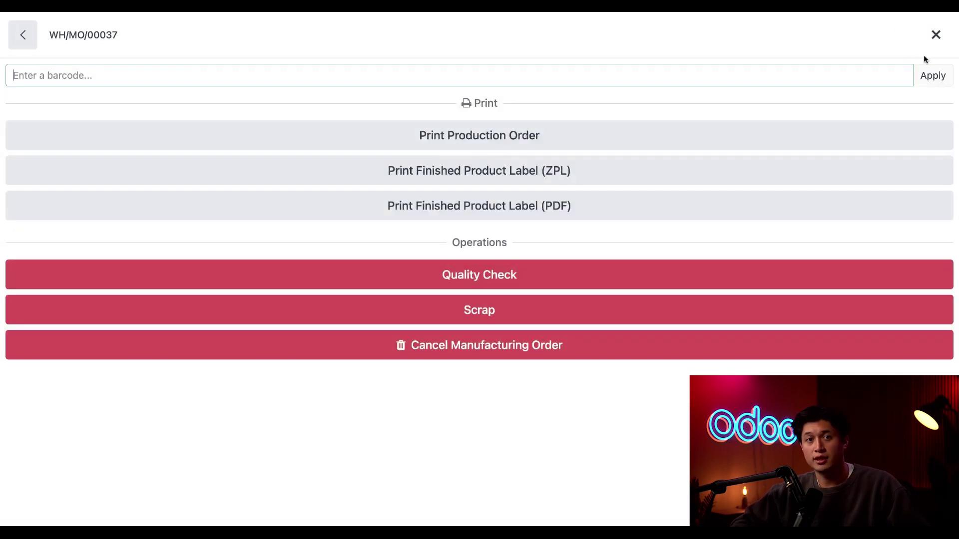
left_click(538, 312)
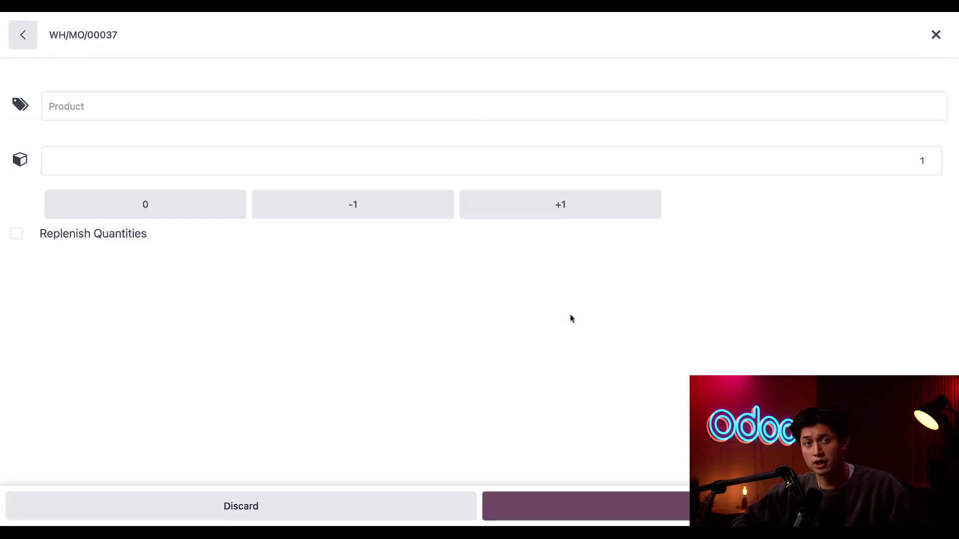
type("cho")
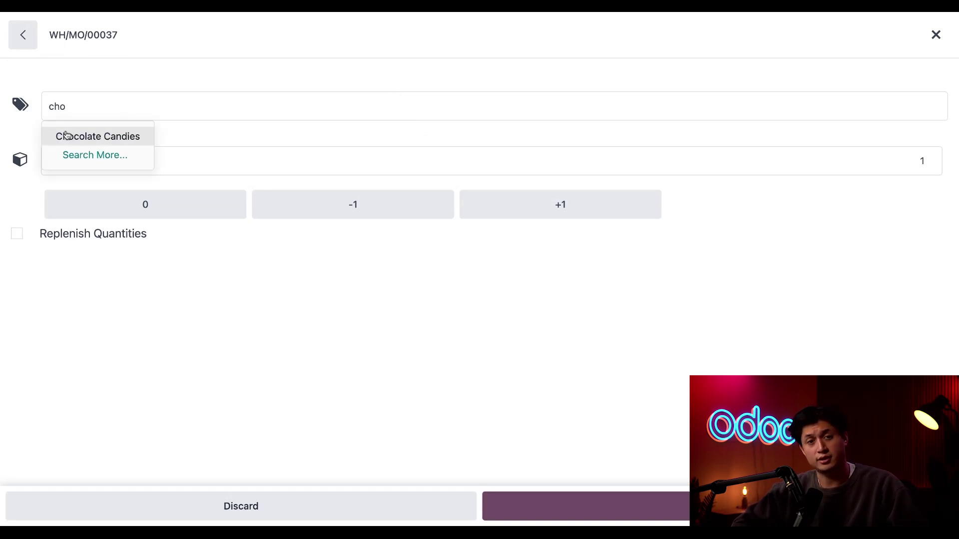
left_click(68, 135)
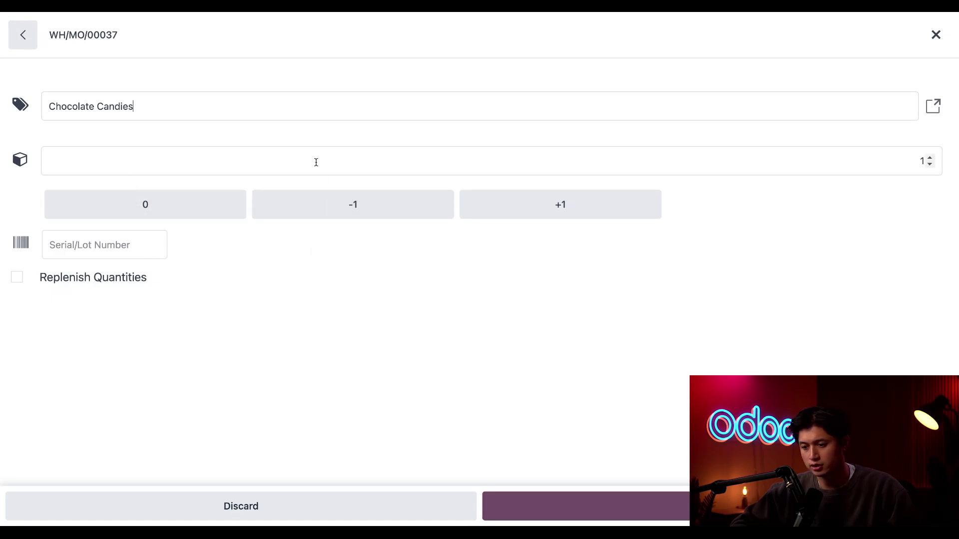
left_click(342, 158)
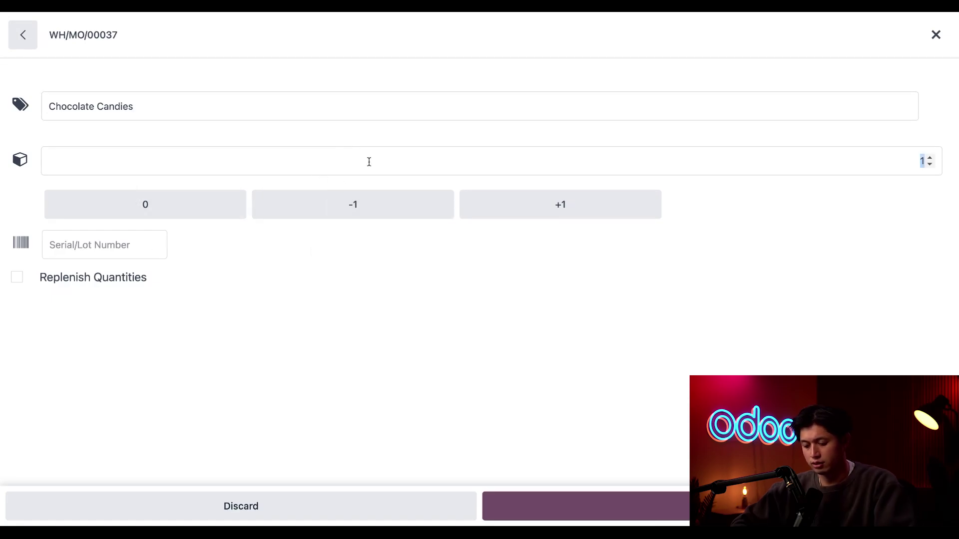
type("3")
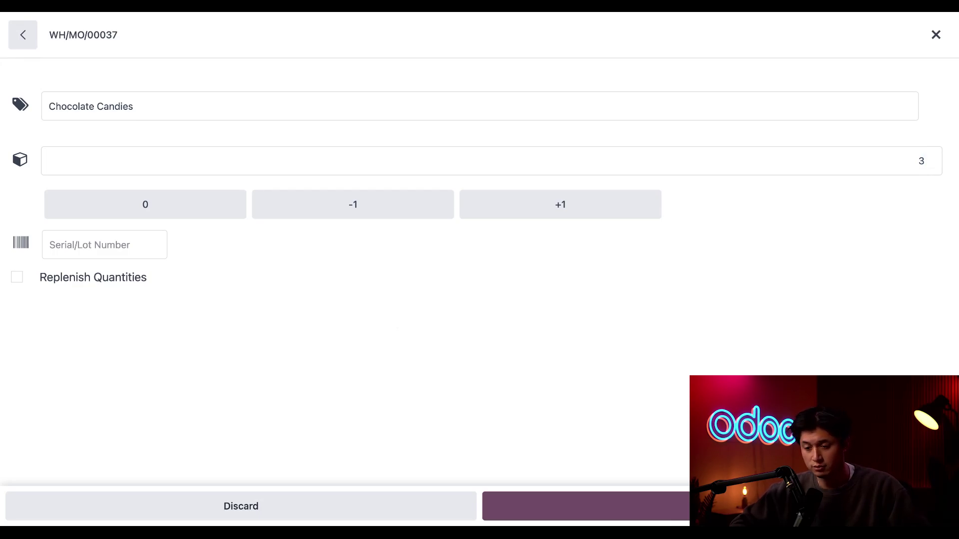
left_click(139, 245)
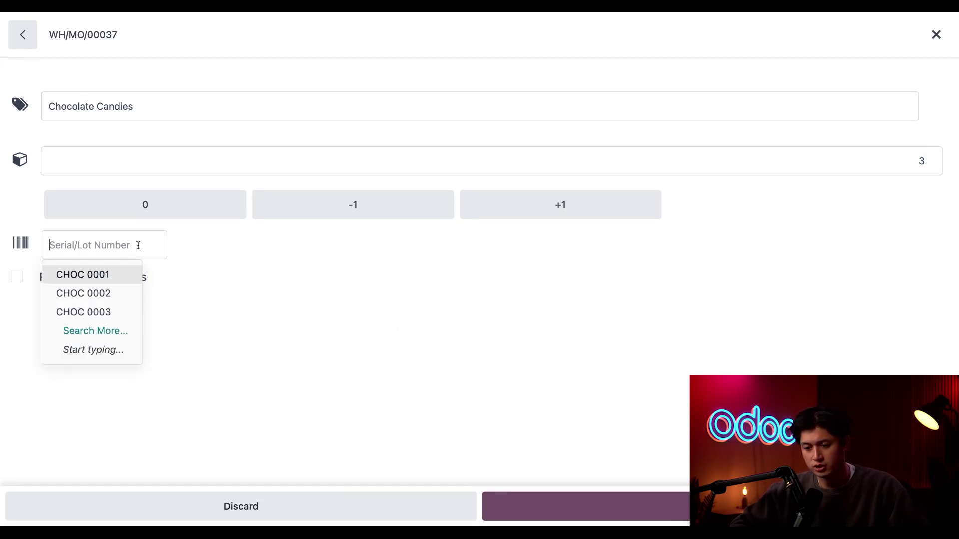
left_click(121, 313)
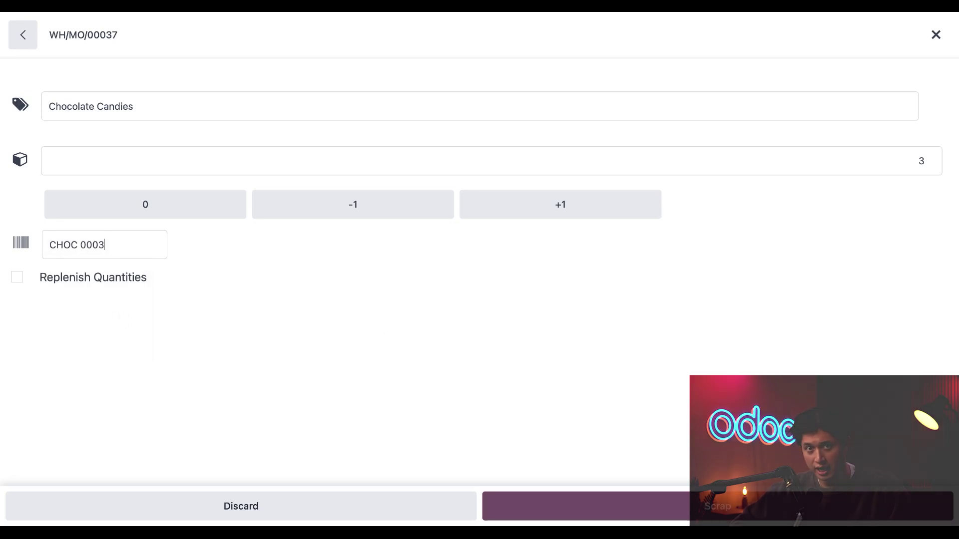
left_click(612, 511)
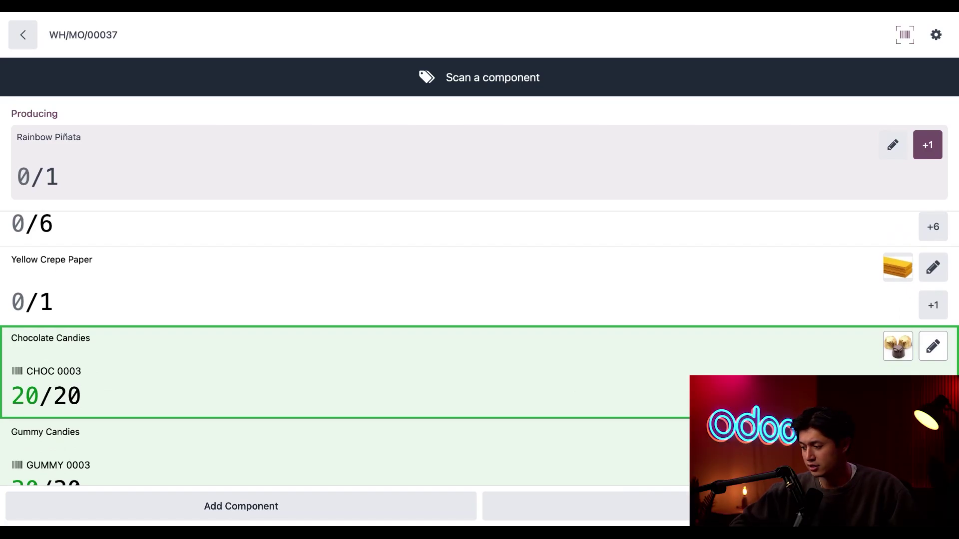
left_click(933, 347)
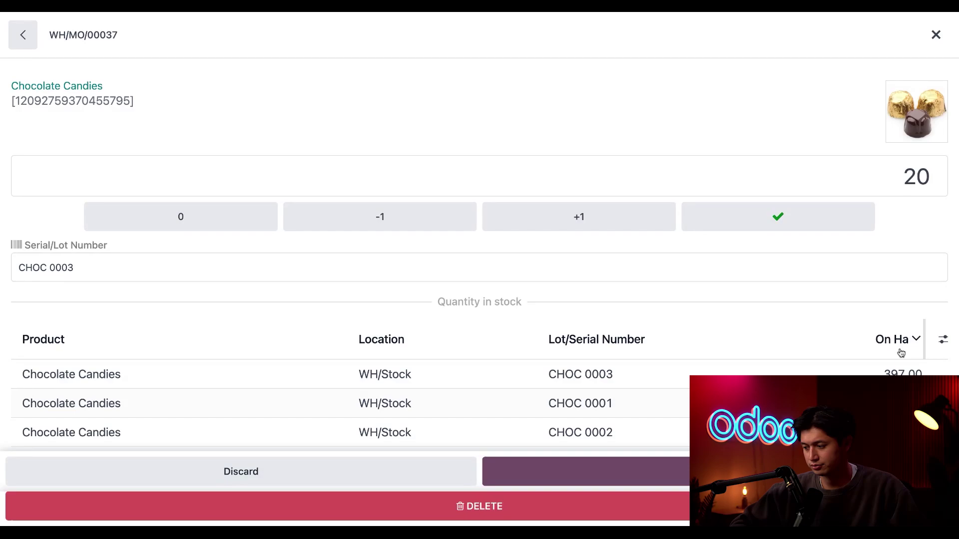
scroll(813, 285, "down", 1)
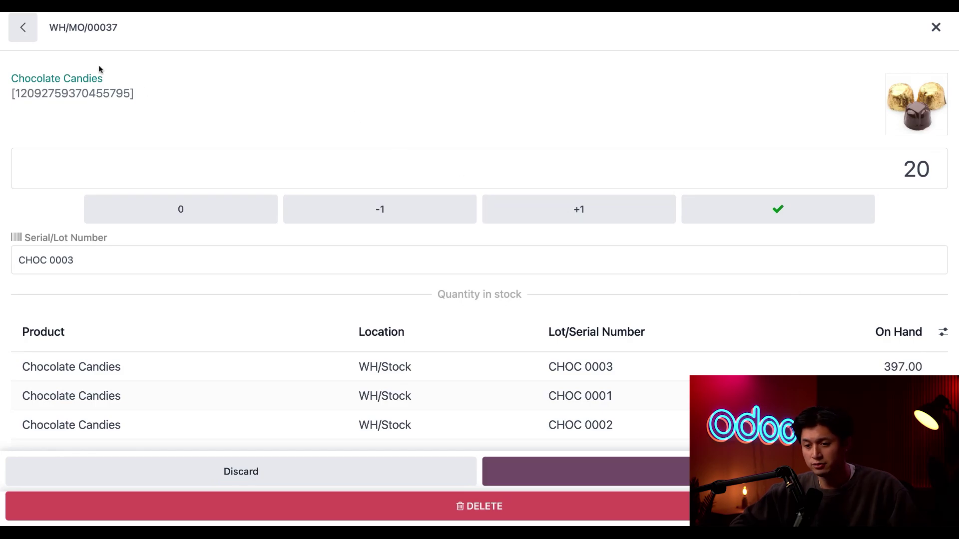
left_click(23, 28)
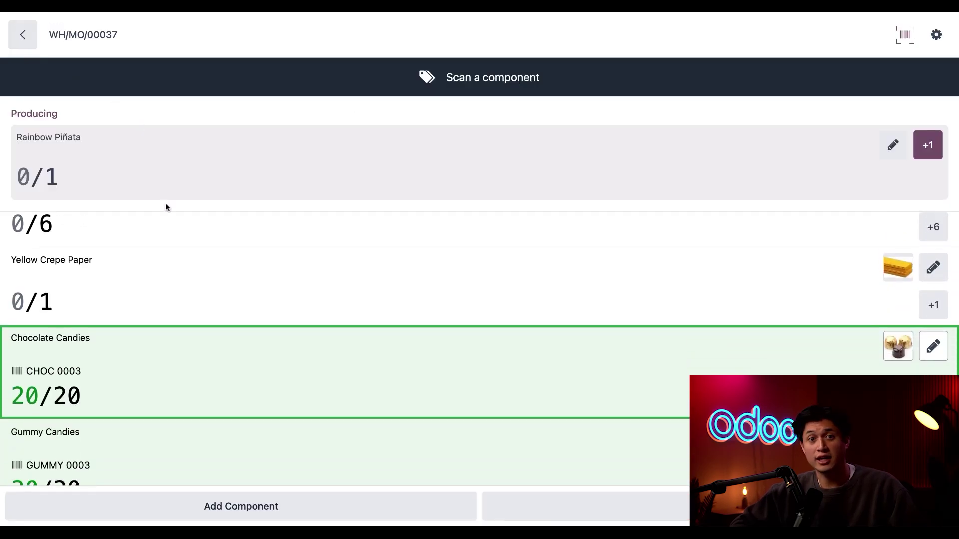
left_click(261, 506)
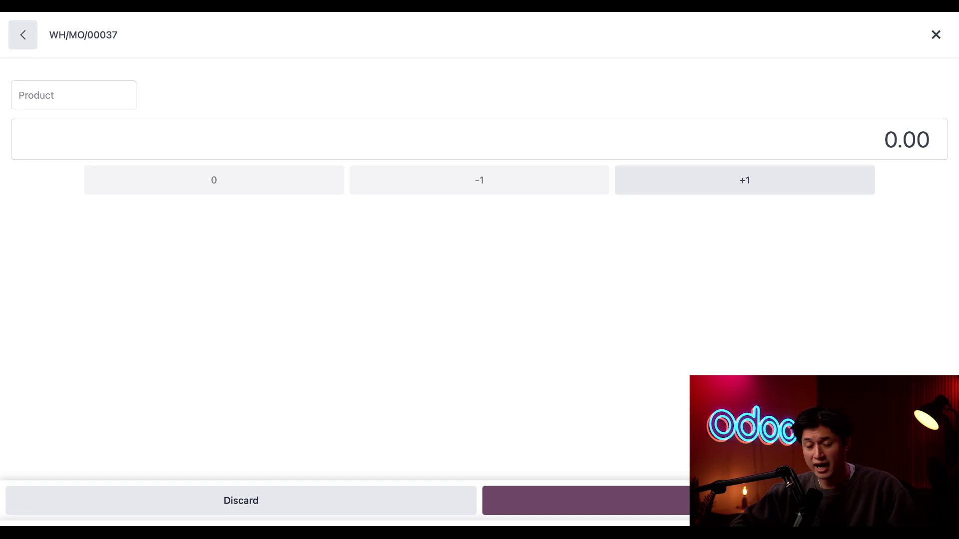
left_click(23, 39)
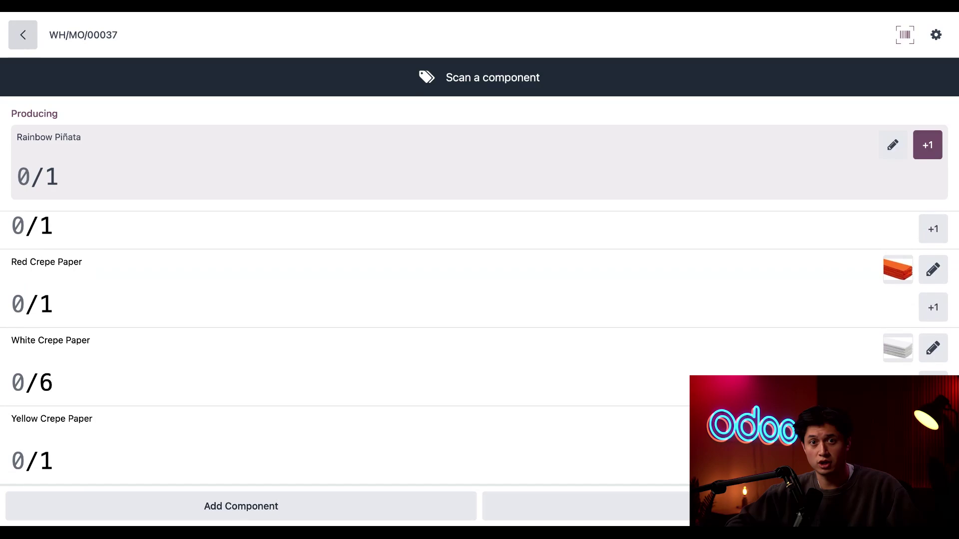
Record 1 Rainbow Piñata produced, produce all, and confirm the extra Purple Crepe Paper consumption
scroll(604, 344, "up", 5)
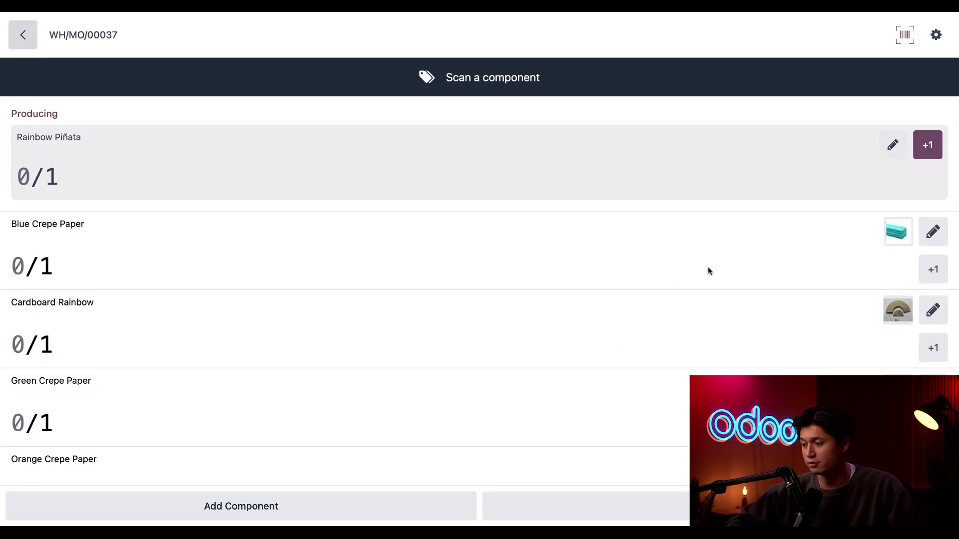
left_click(927, 144)
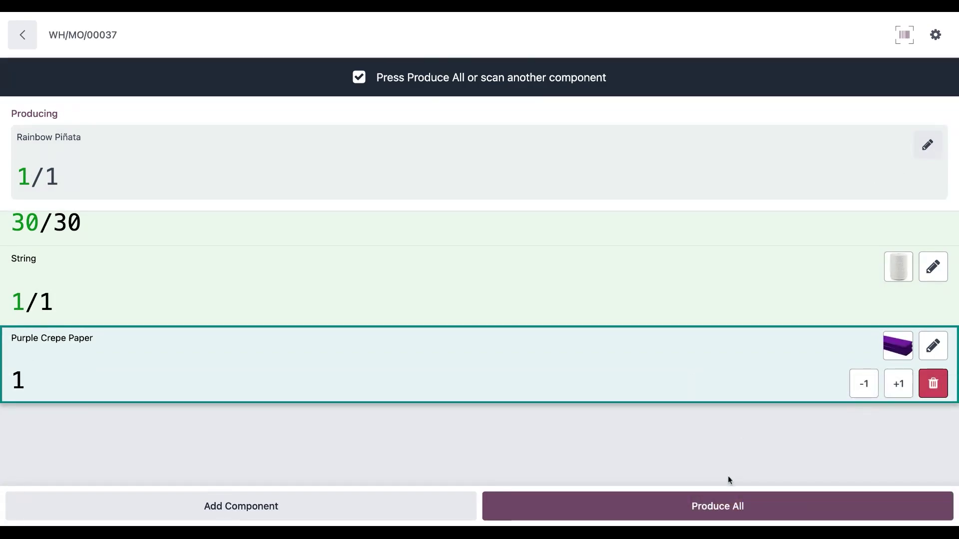
left_click(718, 508)
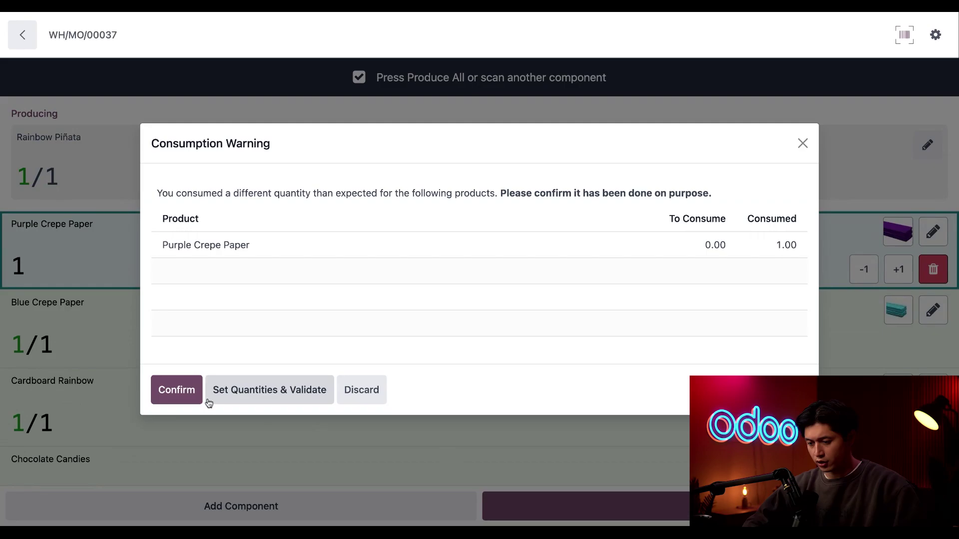
left_click(191, 393)
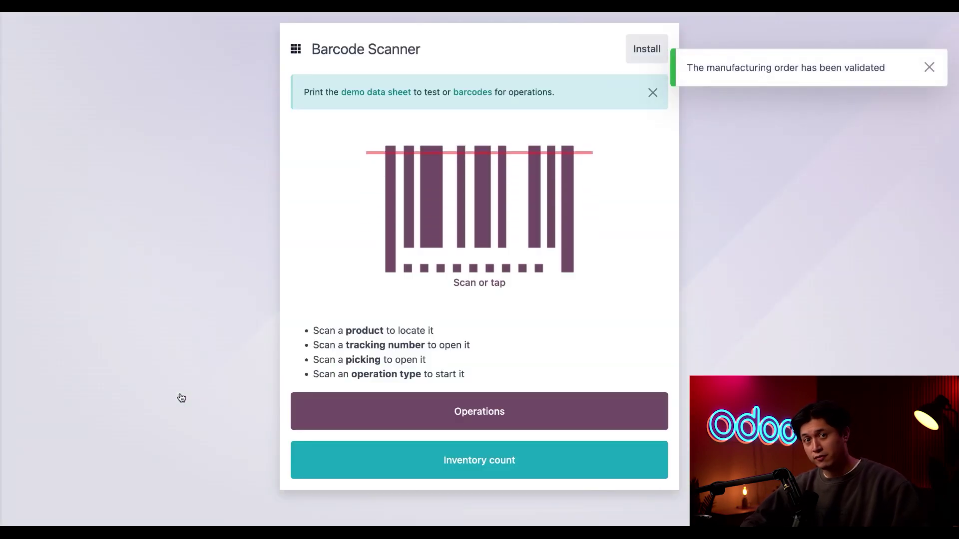